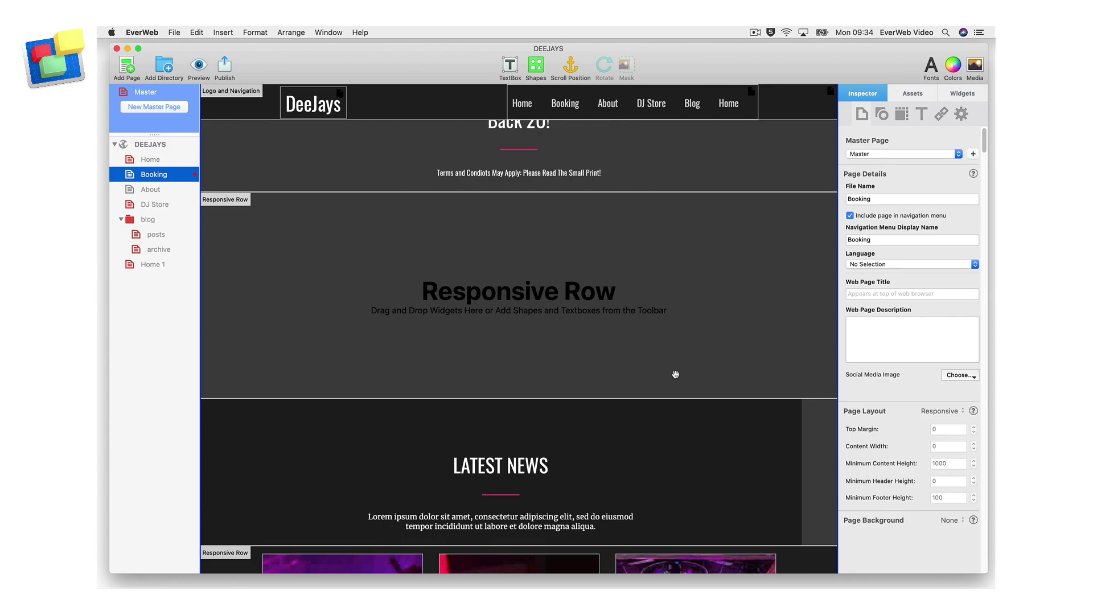
Drag a Contact Form Advanced widget into the Booking page's empty responsive row
left_click(967, 91)
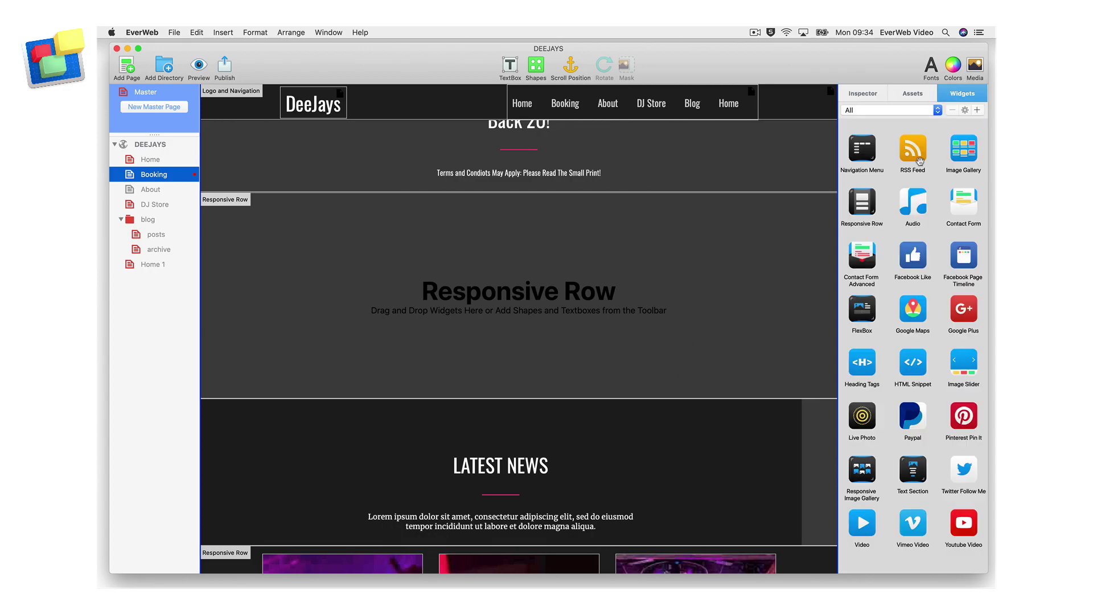
left_click(872, 261)
left_click_drag(871, 261, 595, 331)
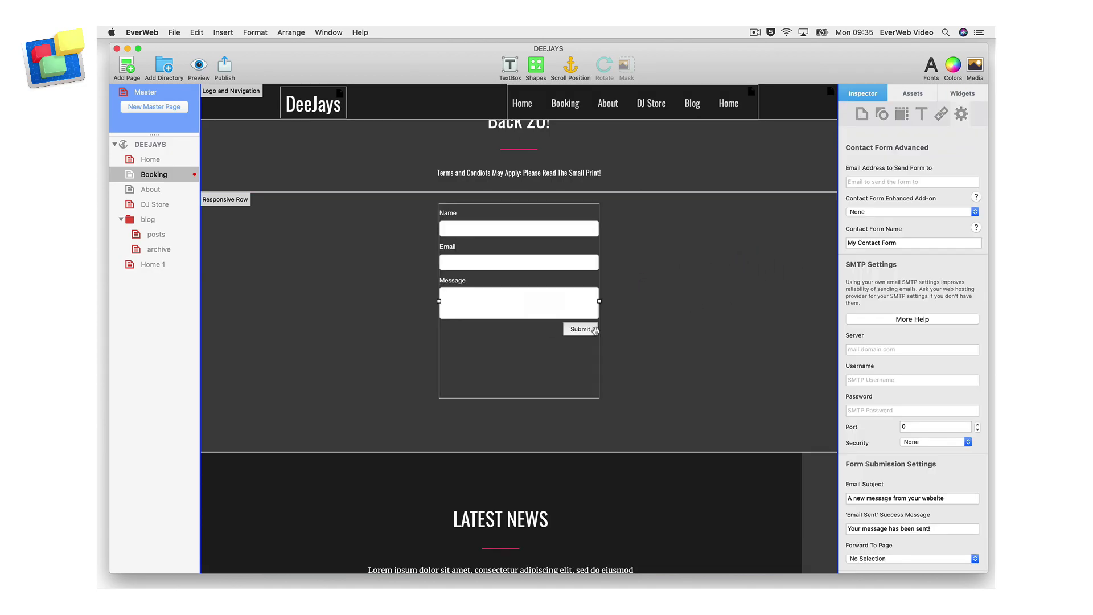
Enter the form's recipient e-mail address in the Inspector
left_click(958, 182)
left_click(975, 212)
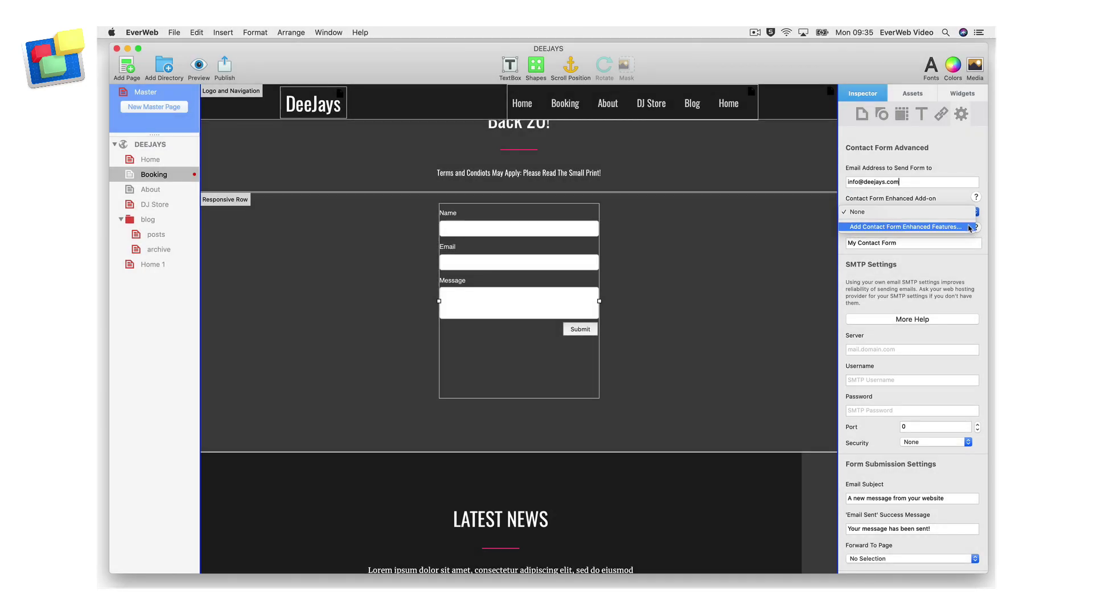
Add Contact Form Enhanced features using the Contact Forms Enhanced - 1GB add-on
left_click(911, 227)
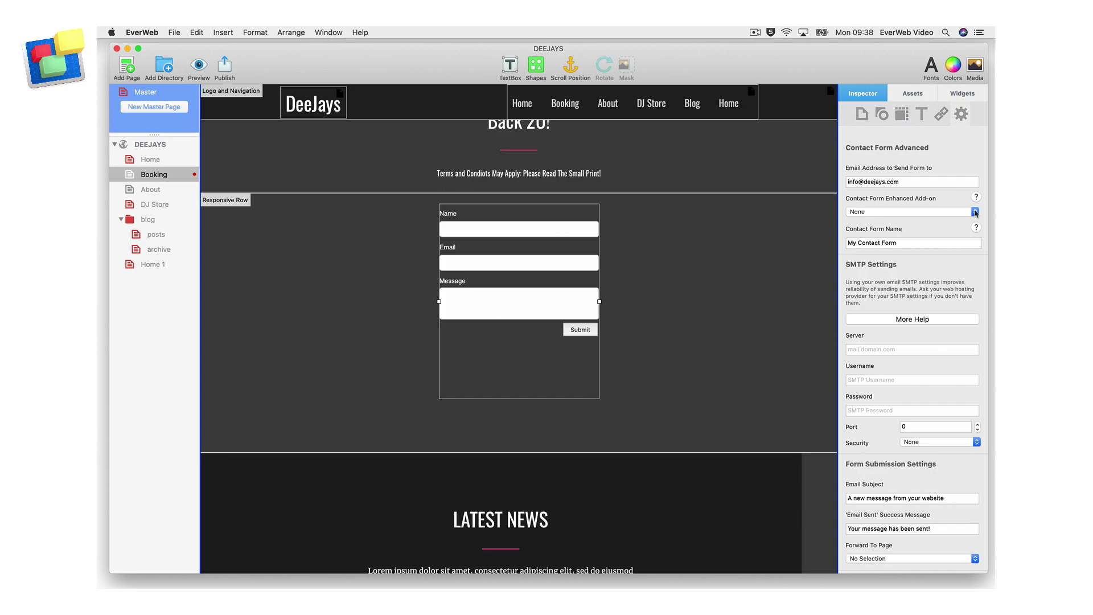
left_click(975, 212)
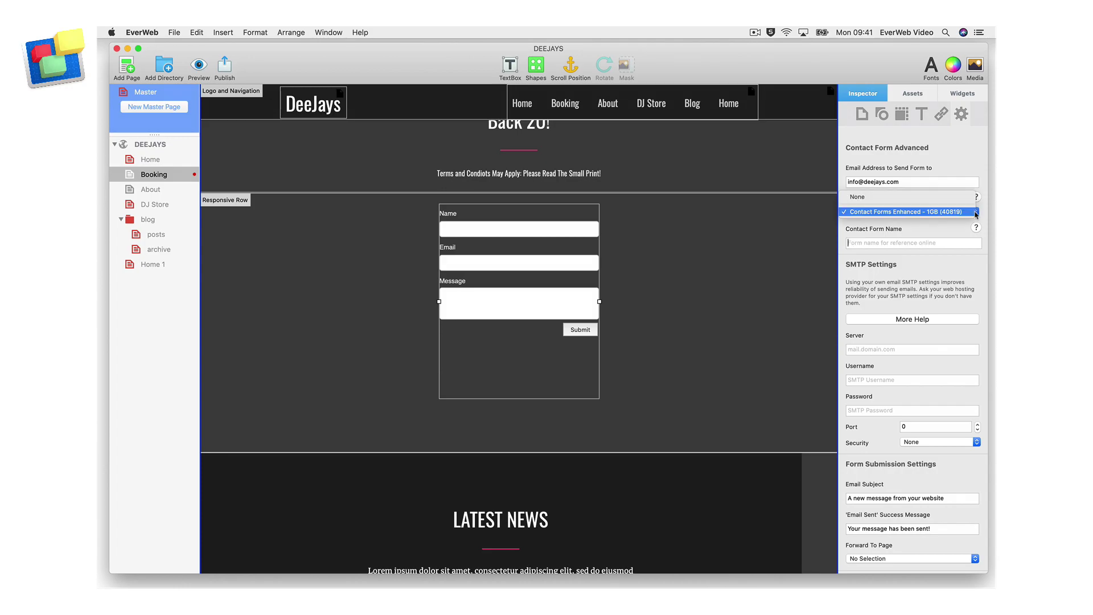
left_click(976, 213)
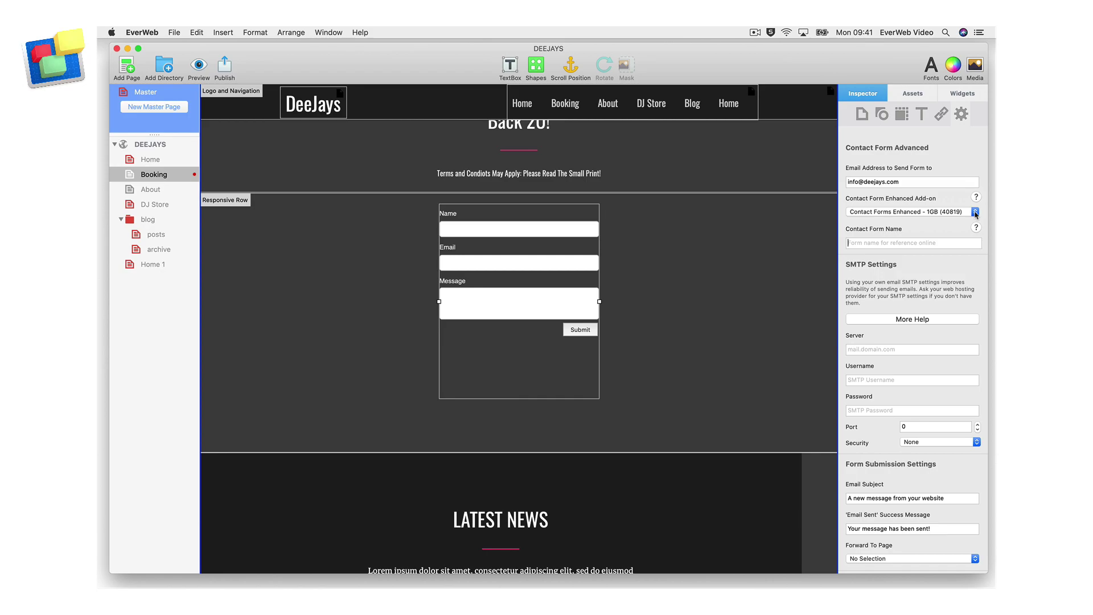
Enter 'Deejays - Booking a DJ Form' as the Contact Form Name in the Inspector
left_click(895, 243)
type("Deejays - ")
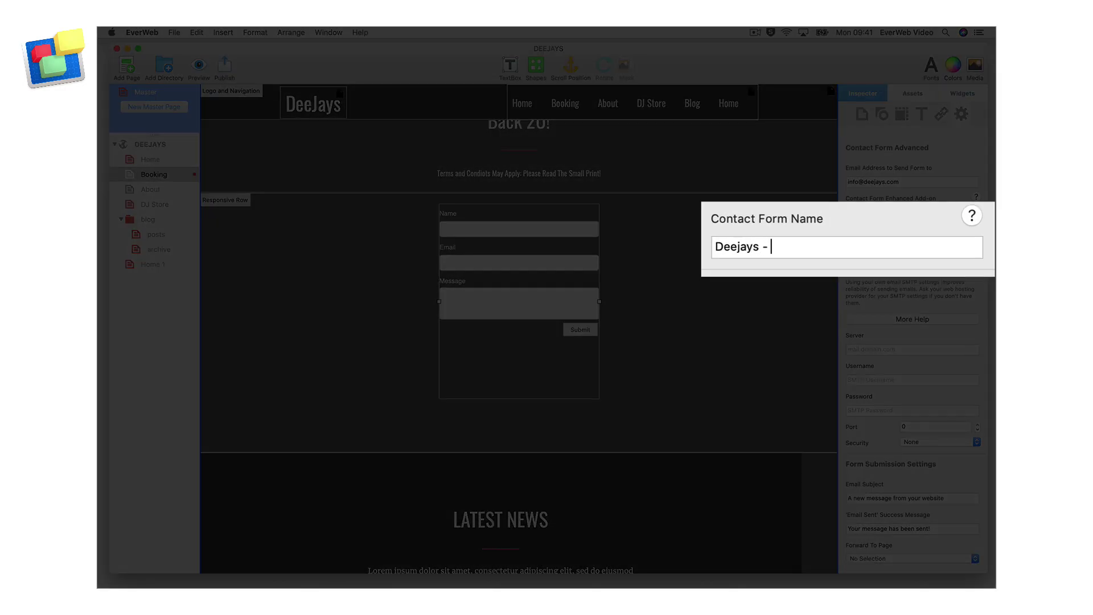
type("Booking a ")
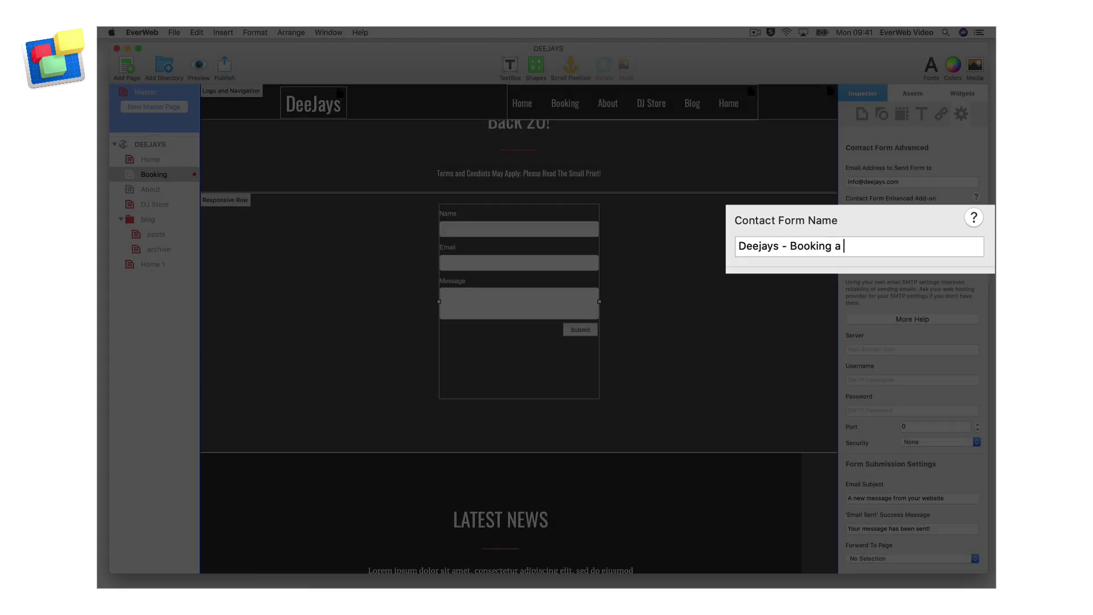
type("DJ Form")
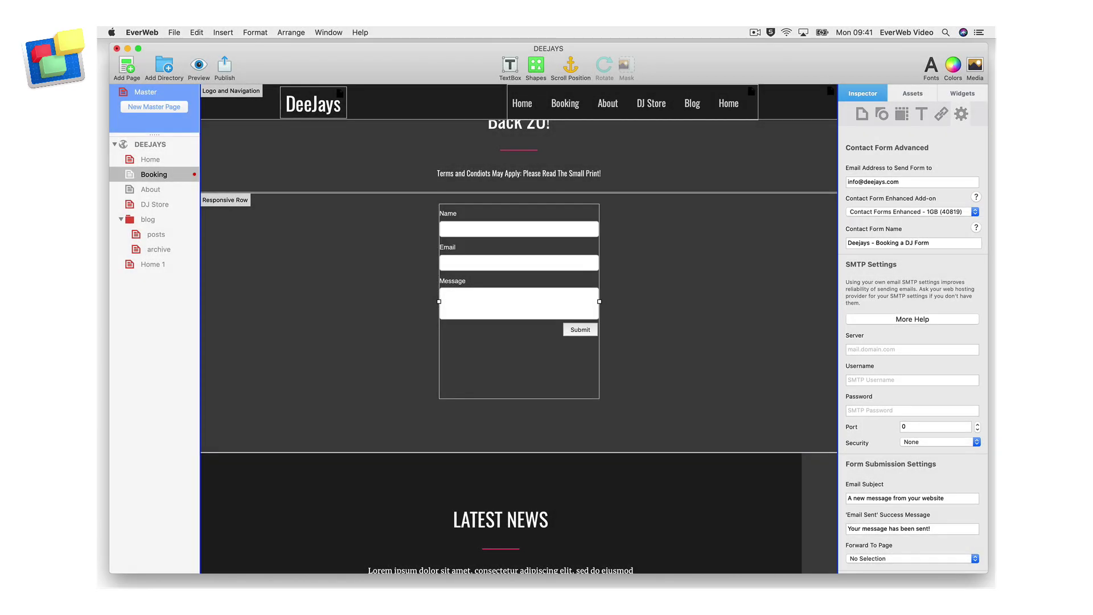
key("Return")
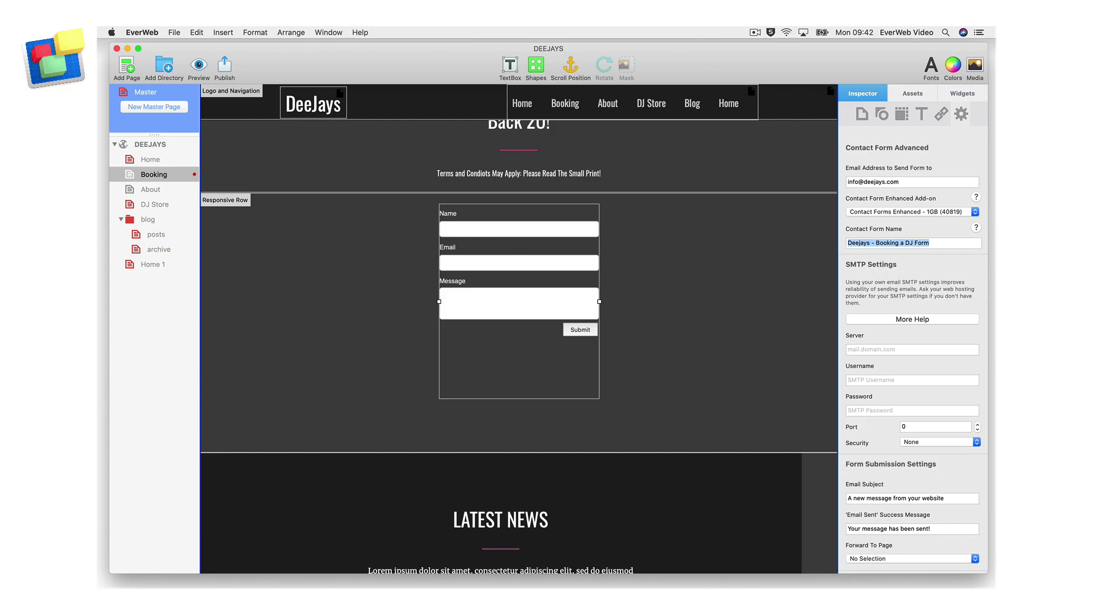
Add a fourth form control below Message and name it 'Upload File'
scroll(894, 252, "down", 10)
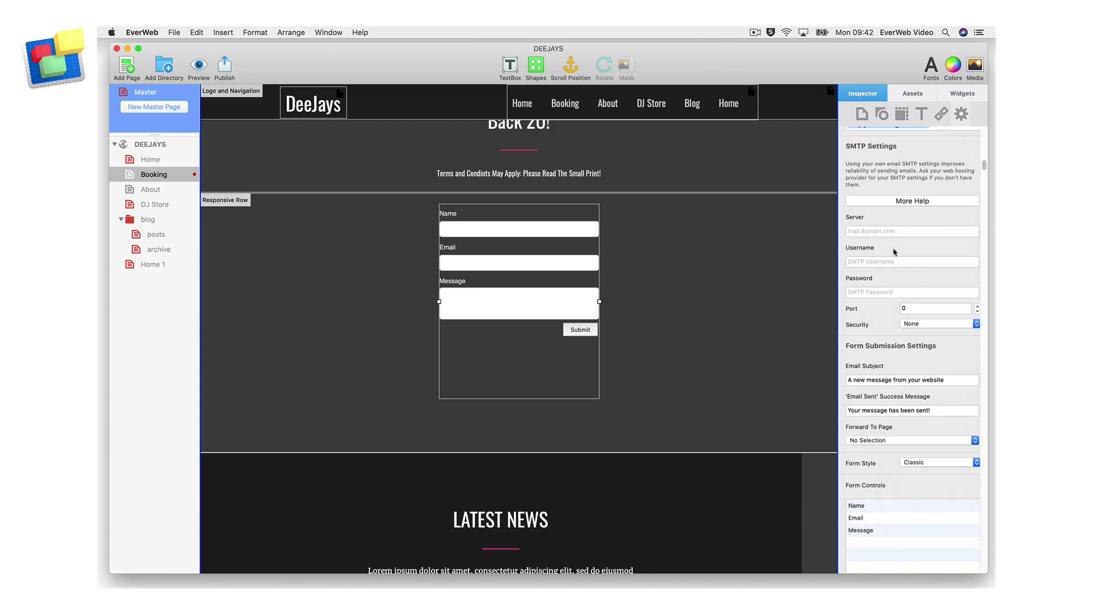
scroll(894, 249, "down", 3)
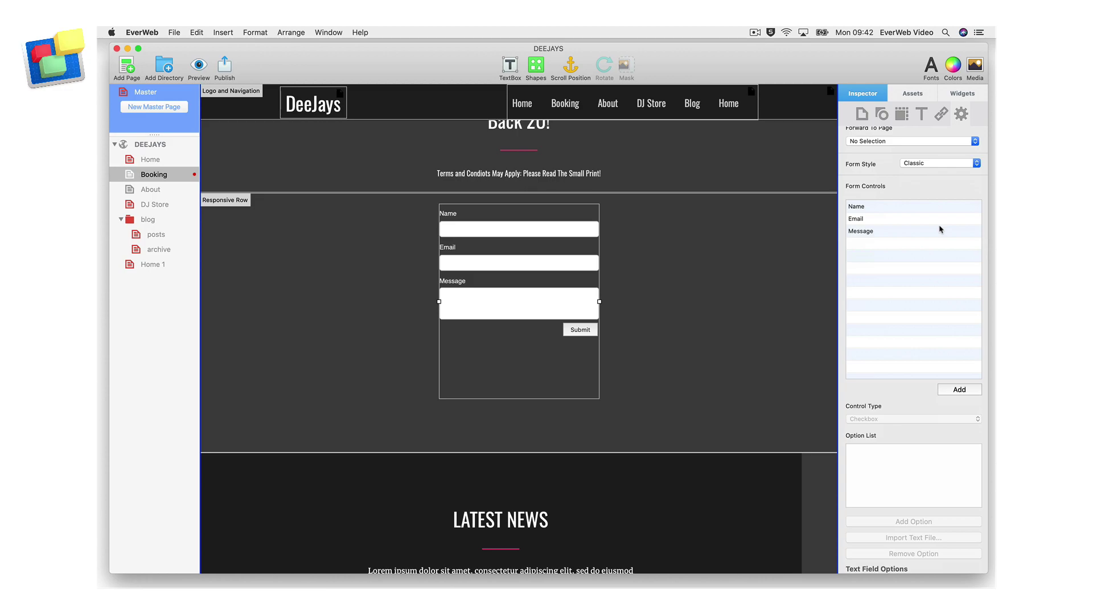
left_click(959, 389)
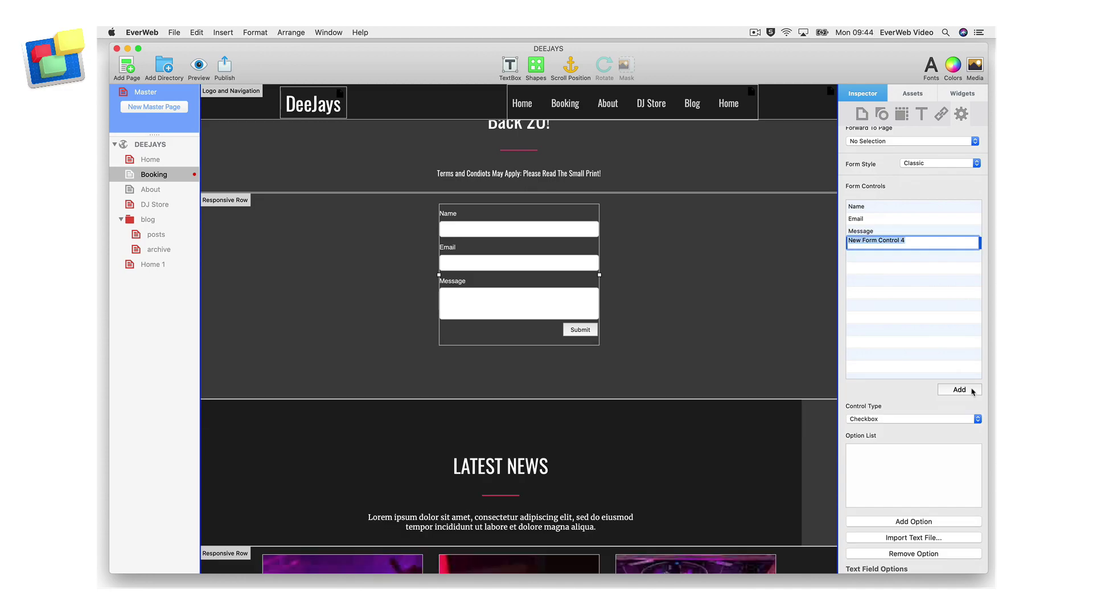
type("Upload File")
key("Return")
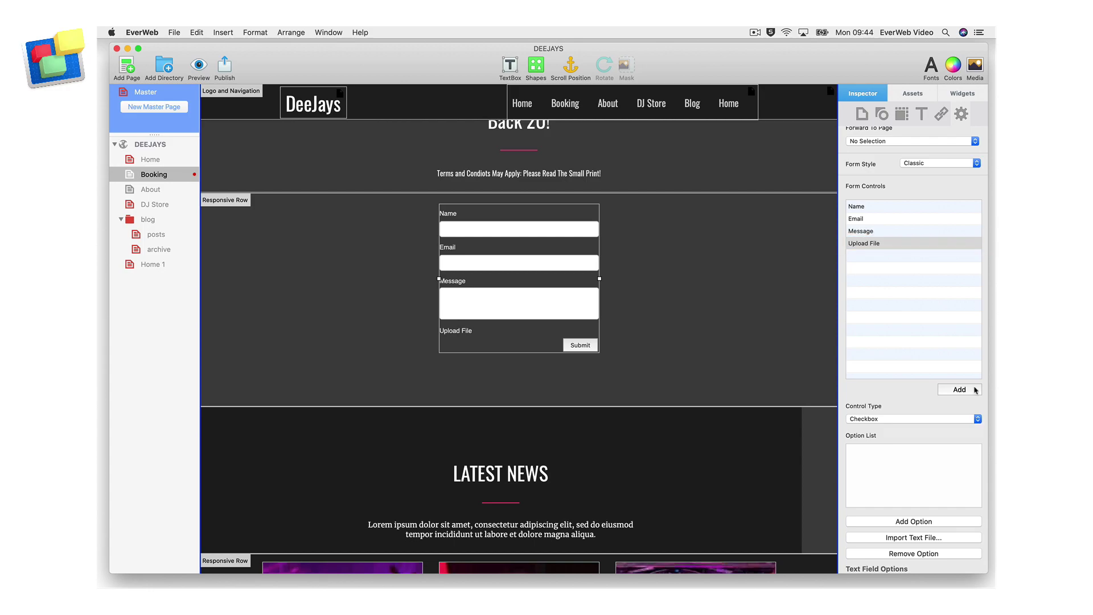
Set the Upload File control's type to File Upload
left_click(978, 419)
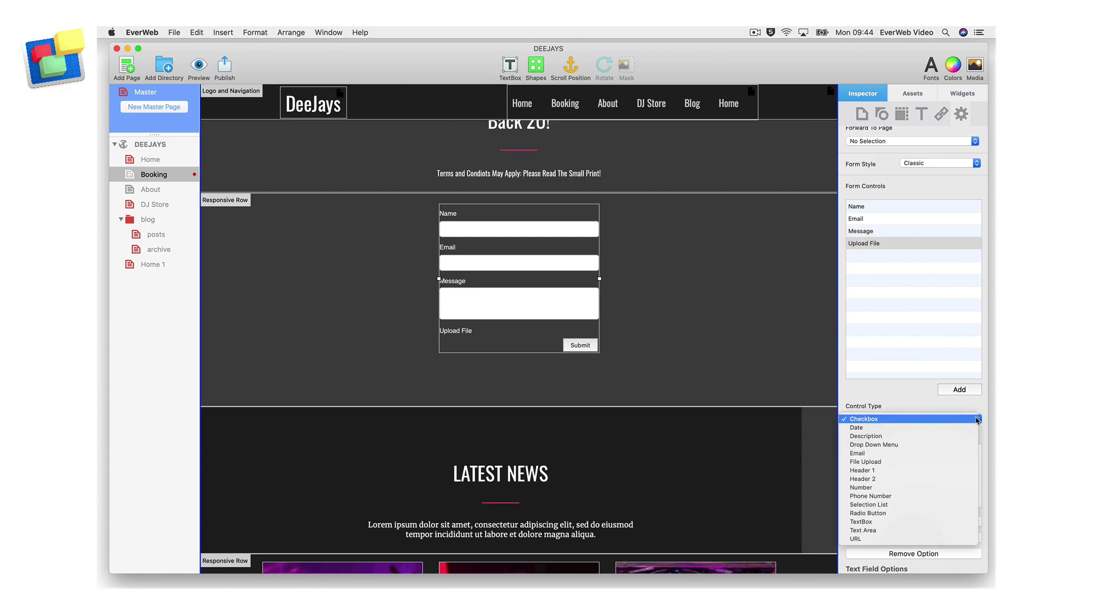
left_click(959, 463)
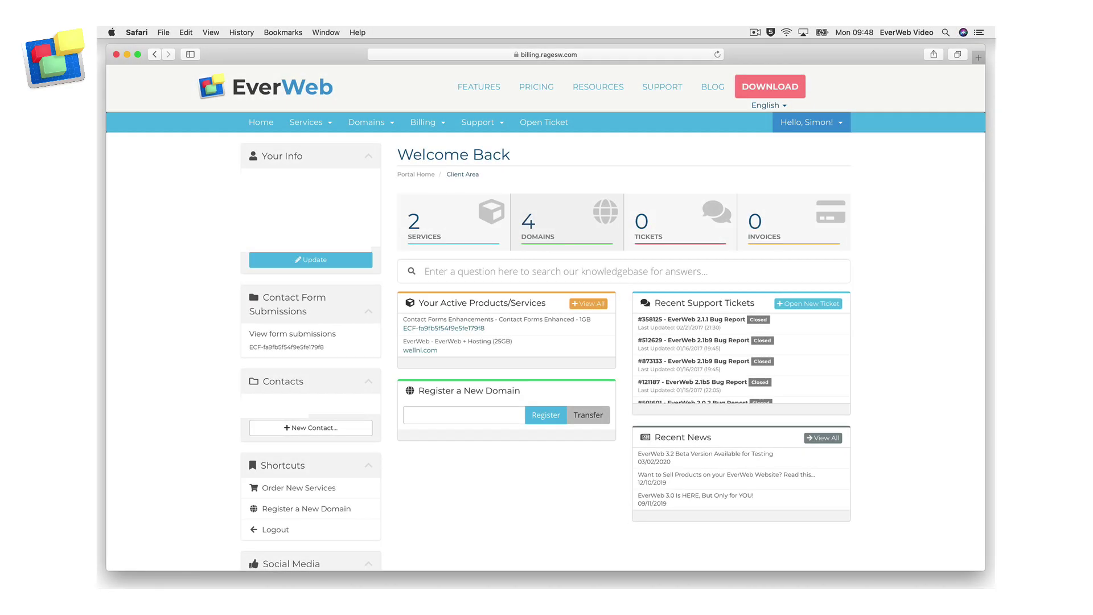
Open View form submissions under Contact Form Submissions in the client area
left_click(362, 345)
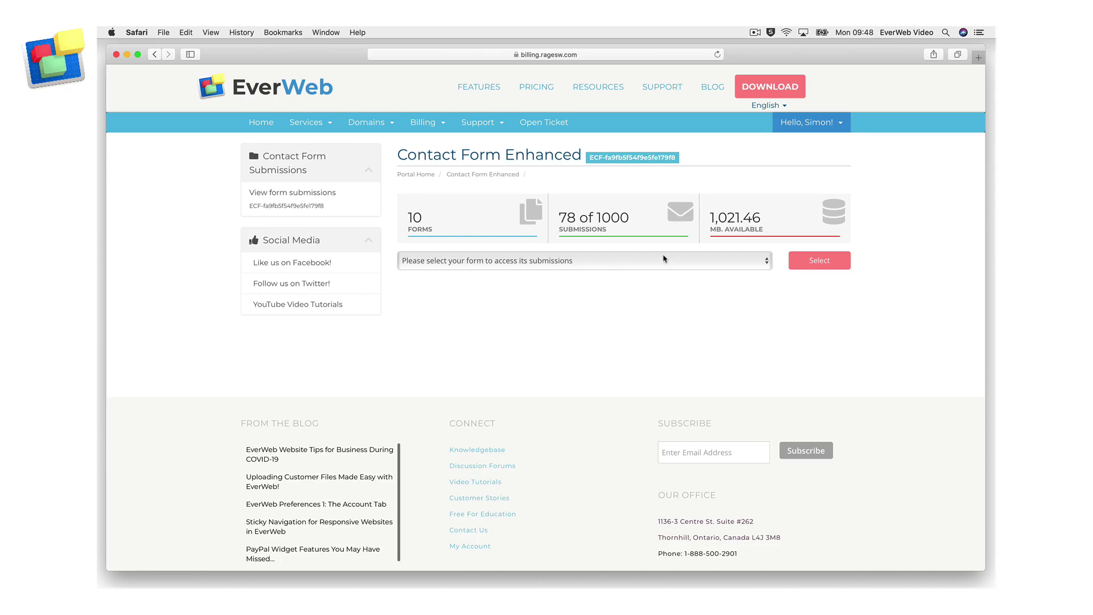
Load the submissions table for the DeeJays - Booking a DJ Form
left_click(766, 259)
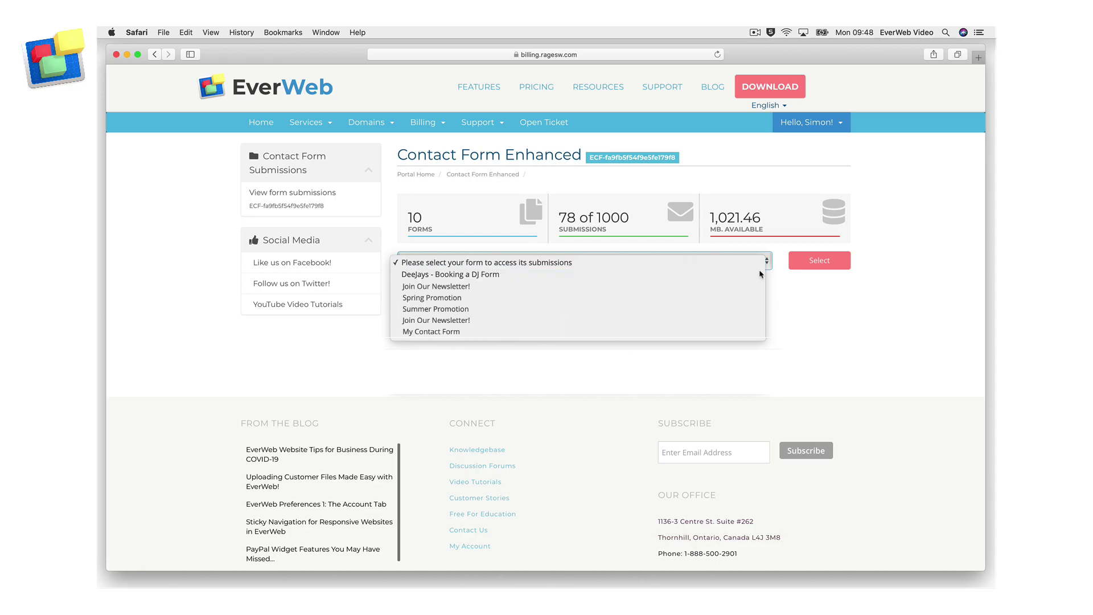
left_click(759, 274)
left_click(837, 260)
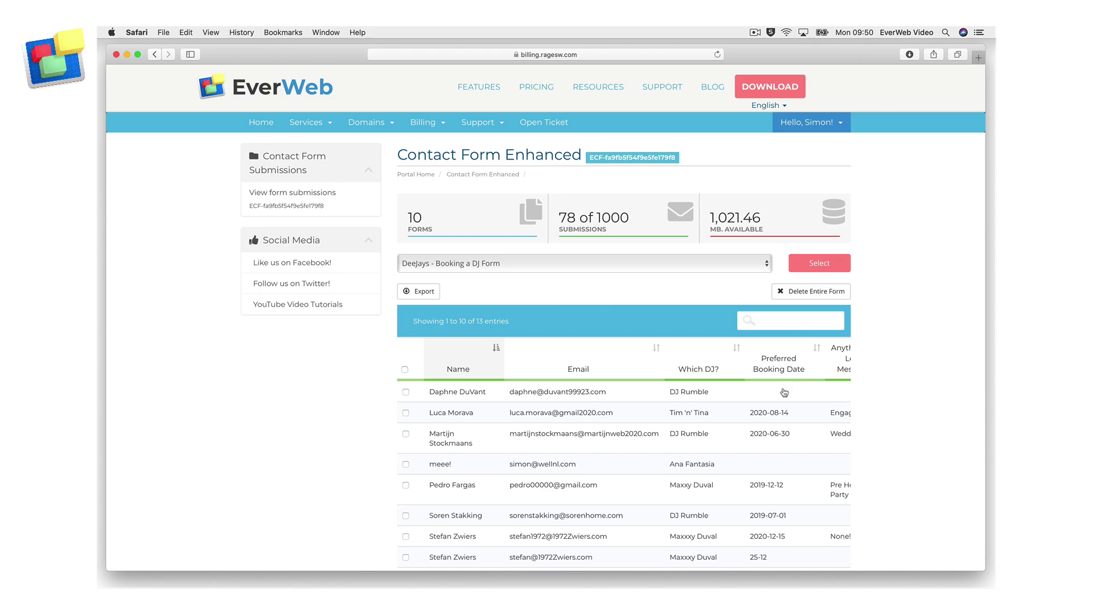
Sort submissions by Attachments, attachments first, and download the Engagement Party submission's attachment
scroll(784, 393, "right", 5)
scroll(785, 393, "right", 3)
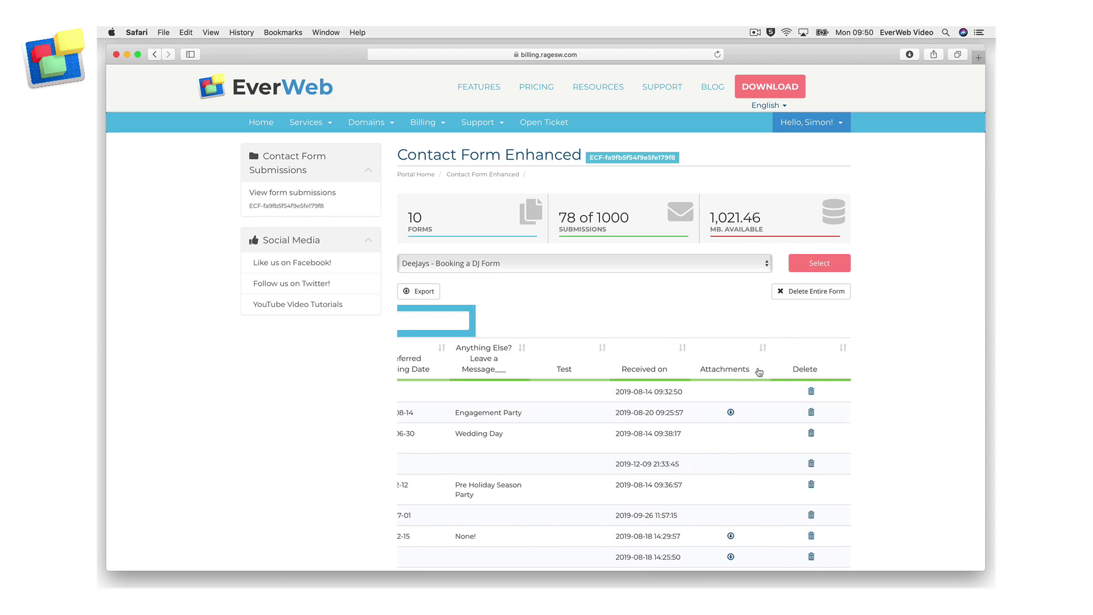
left_click(759, 372)
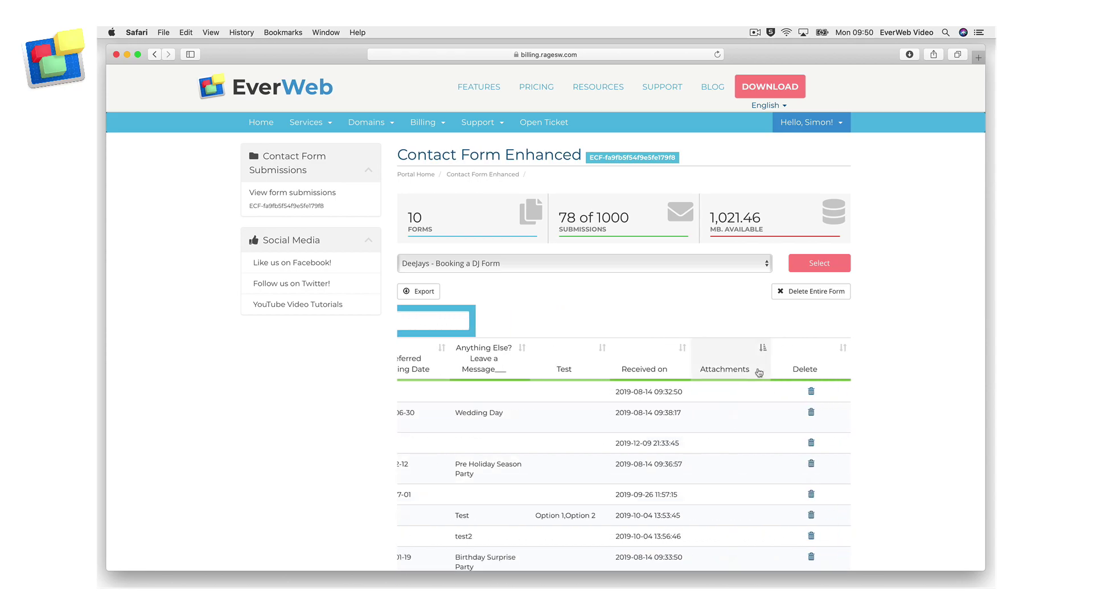
left_click(759, 372)
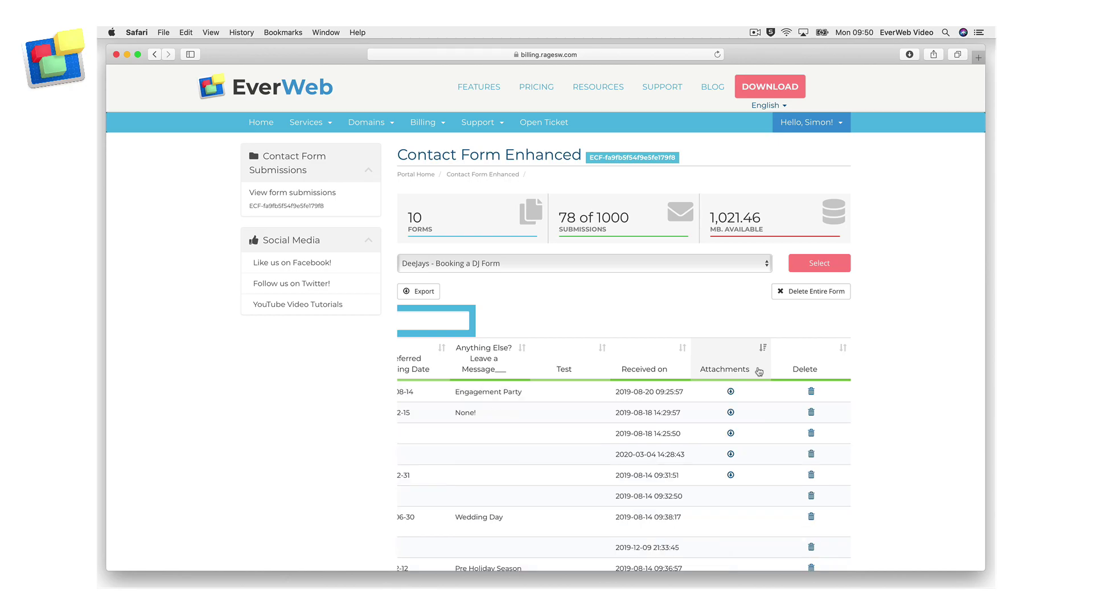
left_click(759, 372)
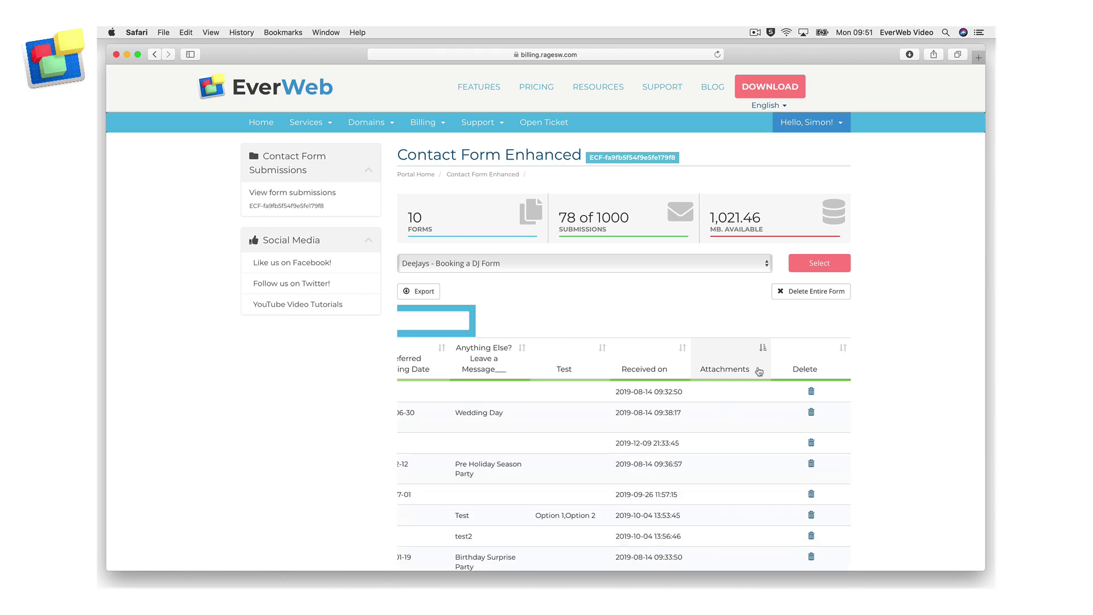
left_click(759, 372)
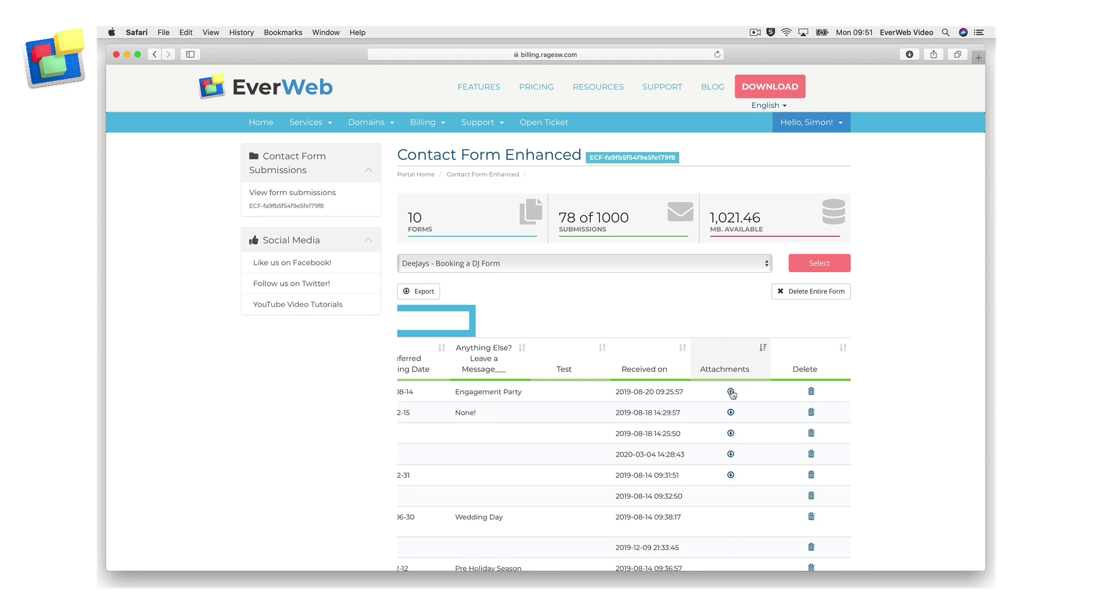
left_click(732, 391)
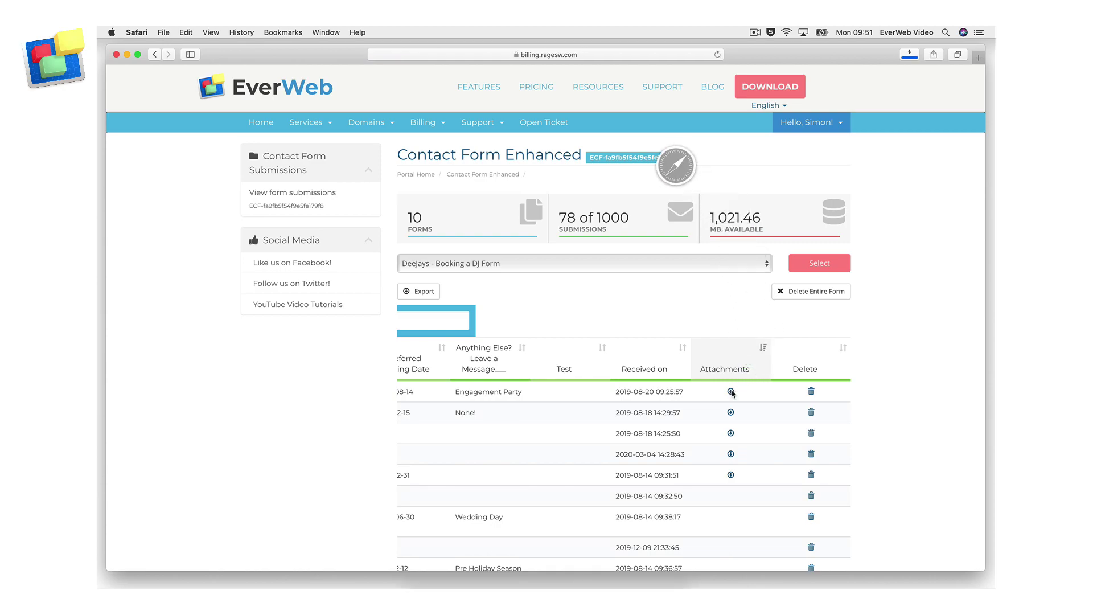